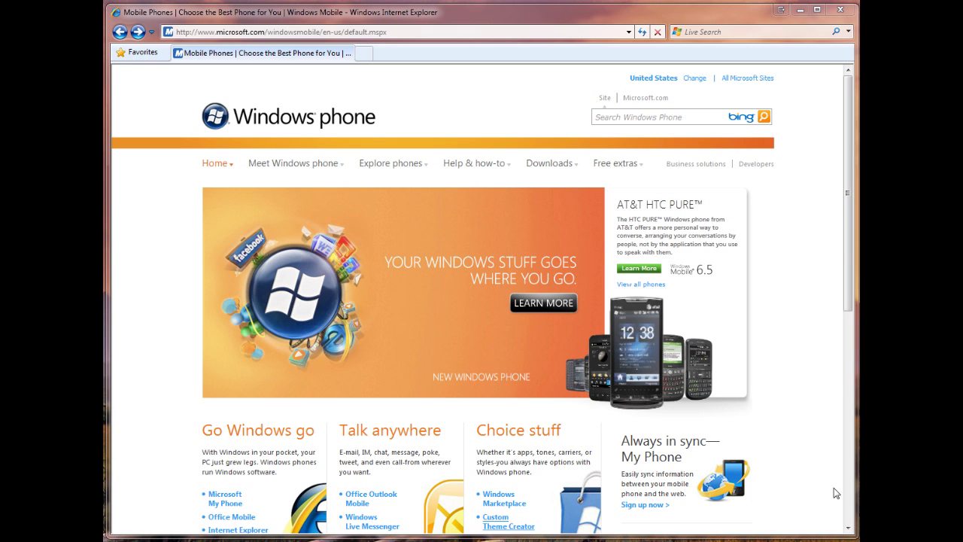
Scroll the Windows phone home page and follow the Custom Theme Creator link under Choice stuff.
{"action": "mouse_move", "coordinate": [846, 245]}
{"action": "left_mouse_down"}
{"action": "mouse_move", "coordinate": [851, 299]}
{"action": "mouse_move", "coordinate": [852, 257]}
{"action": "left_mouse_up"}
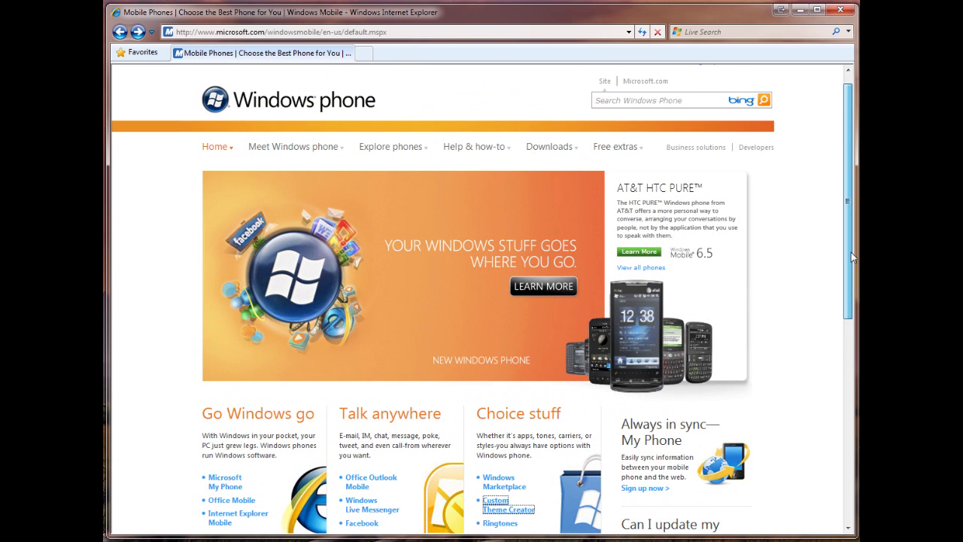
{"action": "left_click", "coordinate": [403, 33]}
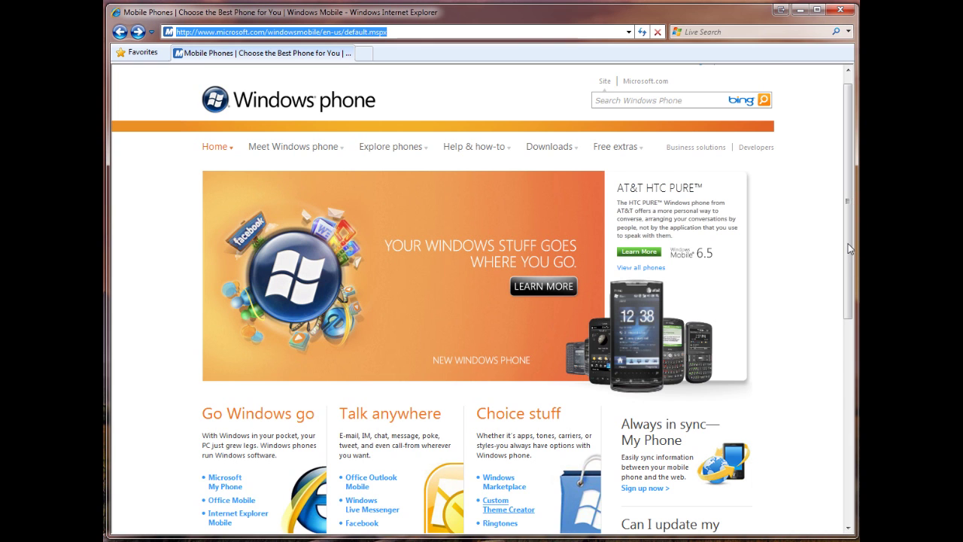
{"action": "scroll", "coordinate": [852, 252], "scroll_direction": "down", "scroll_amount": 2}
{"action": "left_click", "coordinate": [515, 427]}
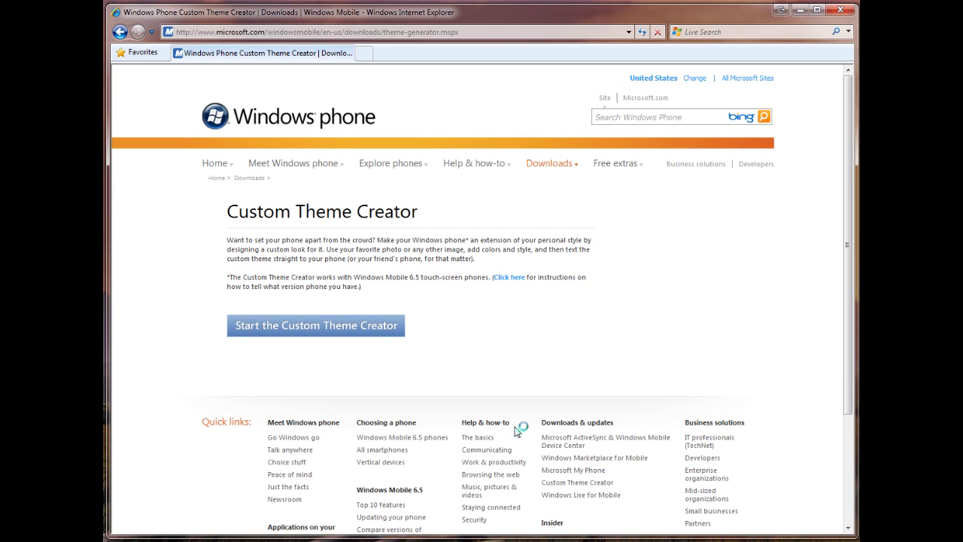
Start the Custom Theme Creator, rotate the phone carousel and select the AT&T HTC PURE.
{"action": "left_click", "coordinate": [286, 334]}
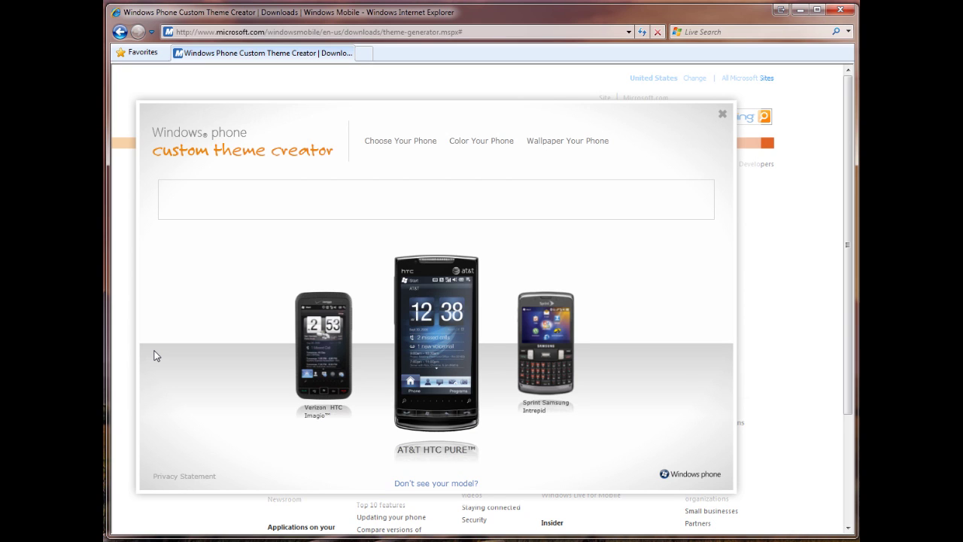
{"action": "left_click", "coordinate": [323, 345]}
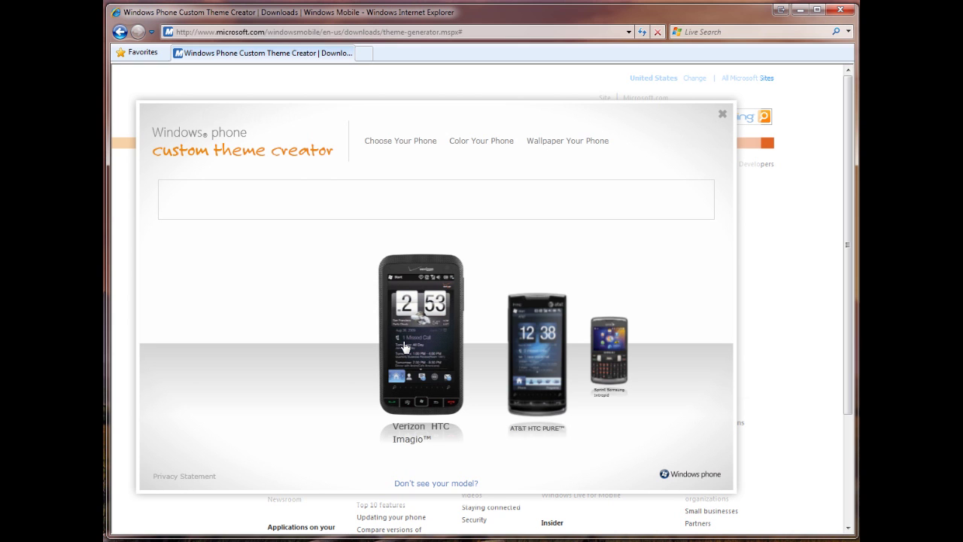
{"action": "left_click", "coordinate": [511, 358]}
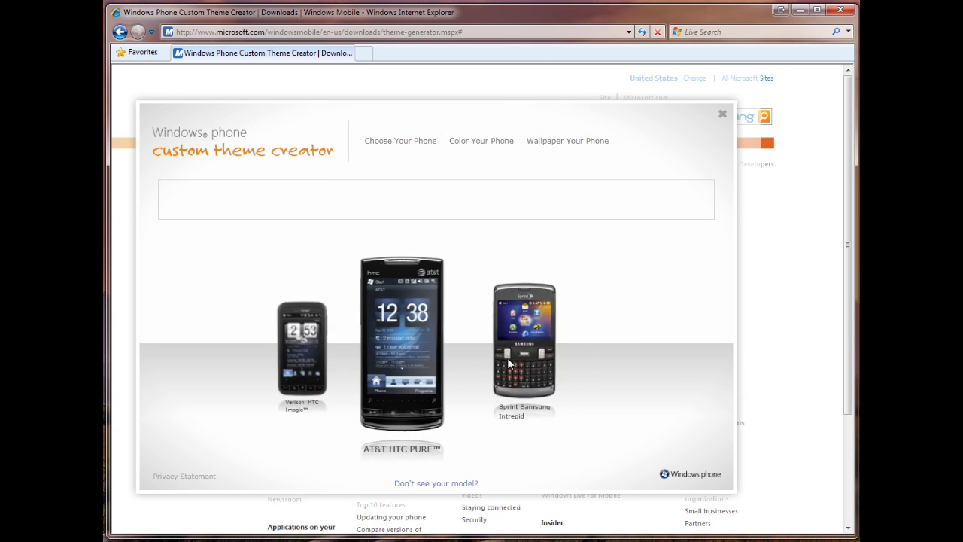
{"action": "left_click", "coordinate": [529, 362]}
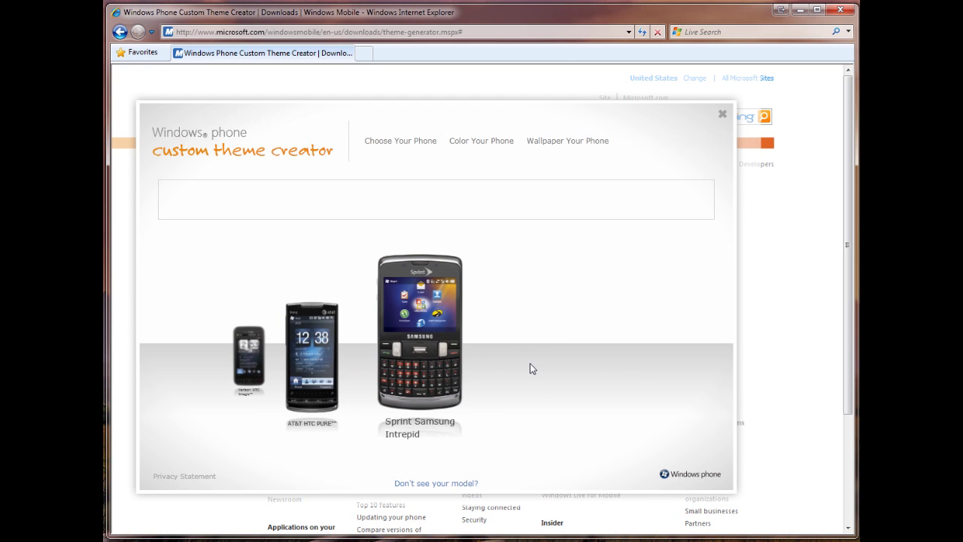
{"action": "left_click", "coordinate": [312, 357]}
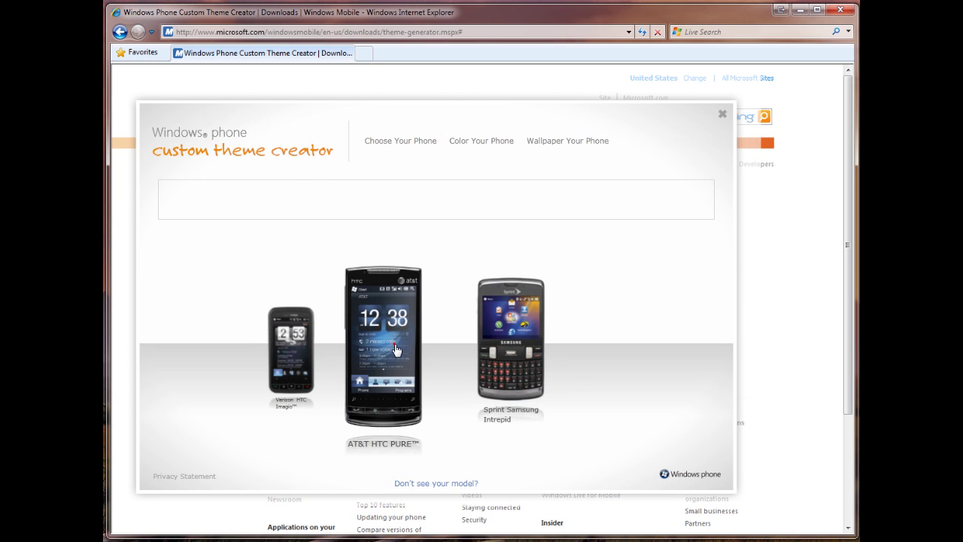
{"action": "left_click", "coordinate": [396, 350]}
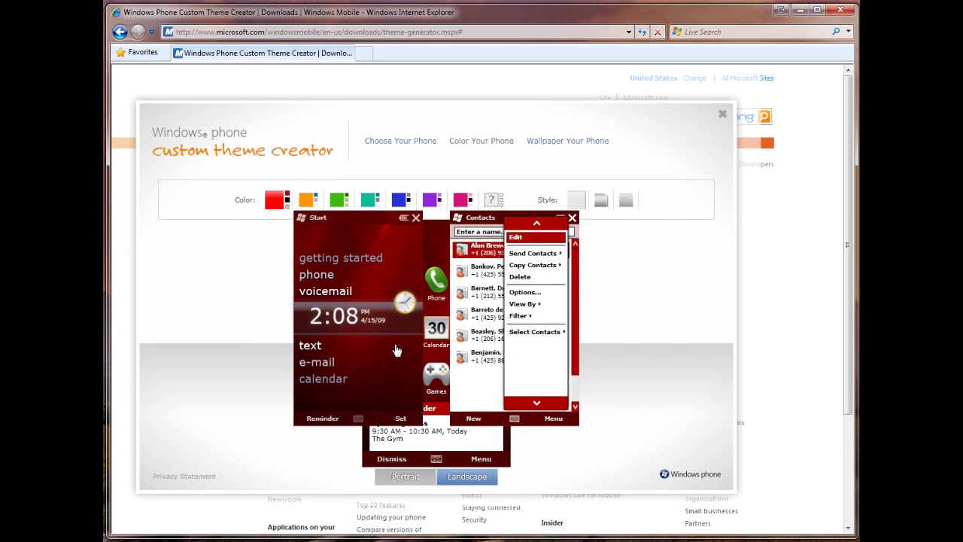
Make the theme colour orange and apply the second, glossy 3D style.
{"action": "left_click", "coordinate": [307, 200]}
{"action": "left_click", "coordinate": [338, 203]}
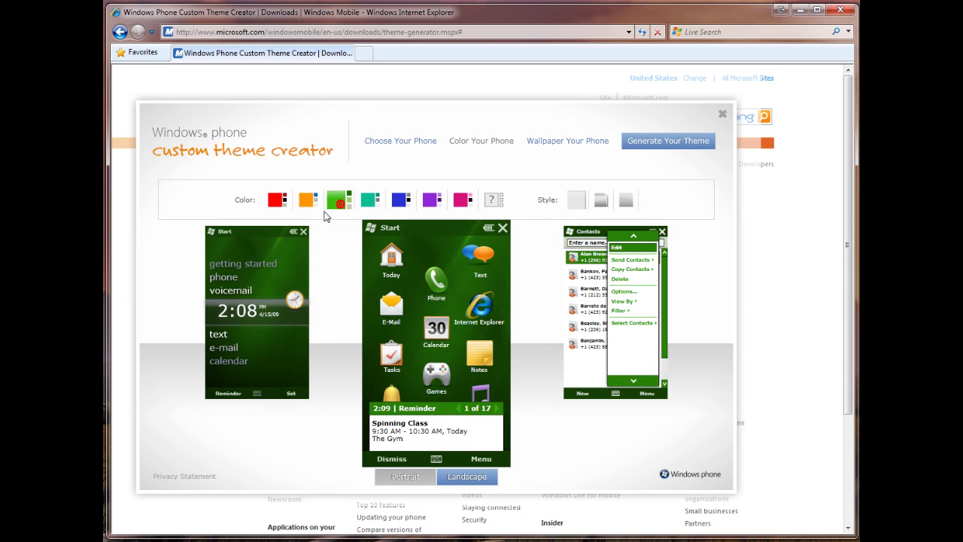
{"action": "left_click", "coordinate": [307, 200]}
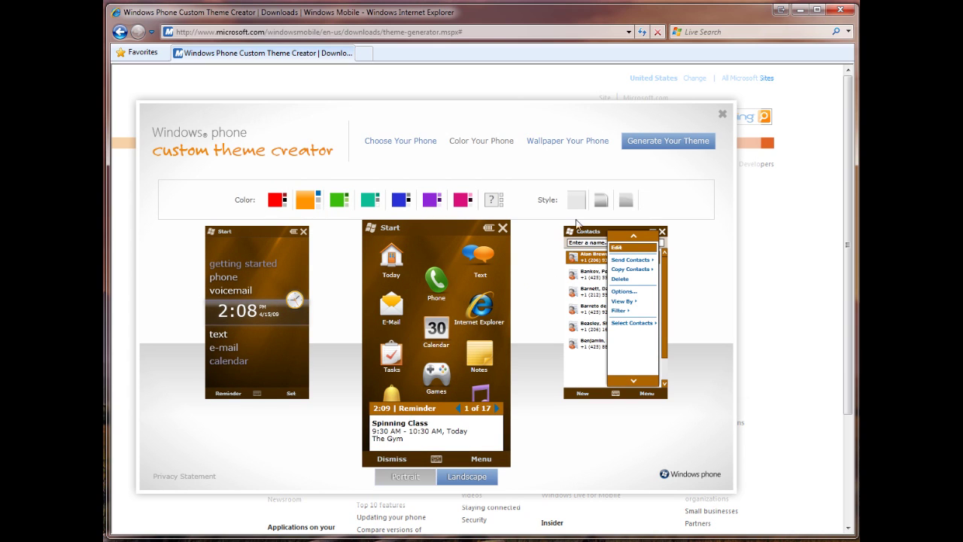
{"action": "left_click", "coordinate": [600, 200]}
{"action": "left_click", "coordinate": [602, 201]}
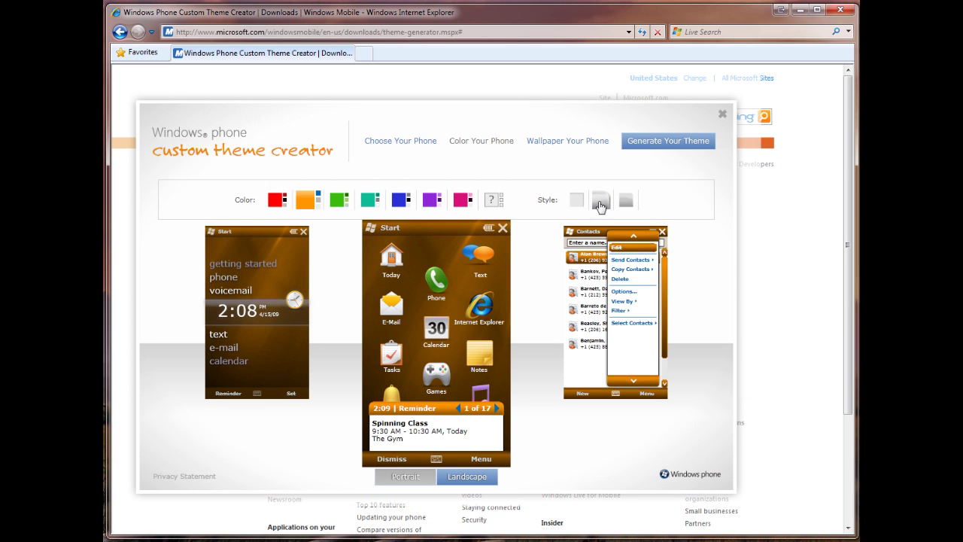
{"action": "left_click", "coordinate": [290, 305]}
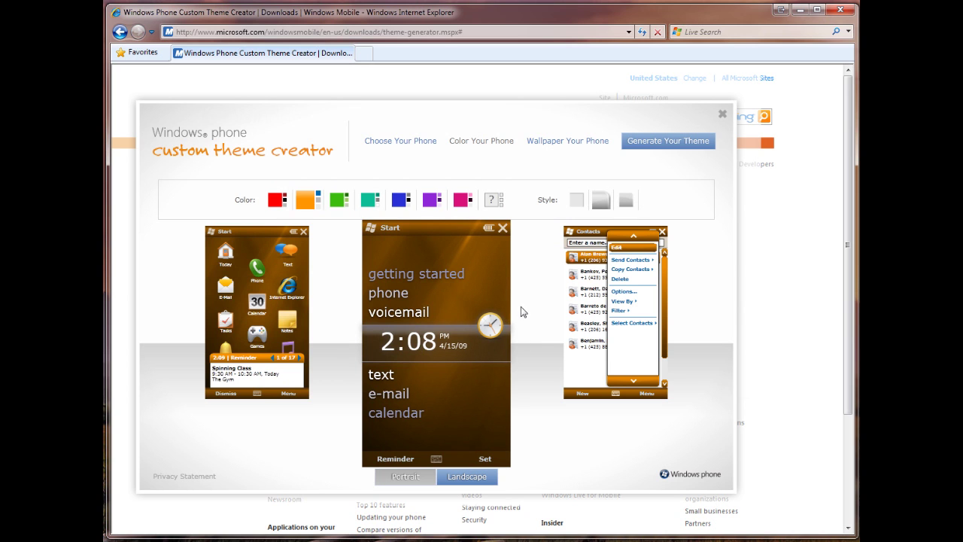
Give the Start screen title bar a custom pure red colour.
{"action": "left_click", "coordinate": [454, 228]}
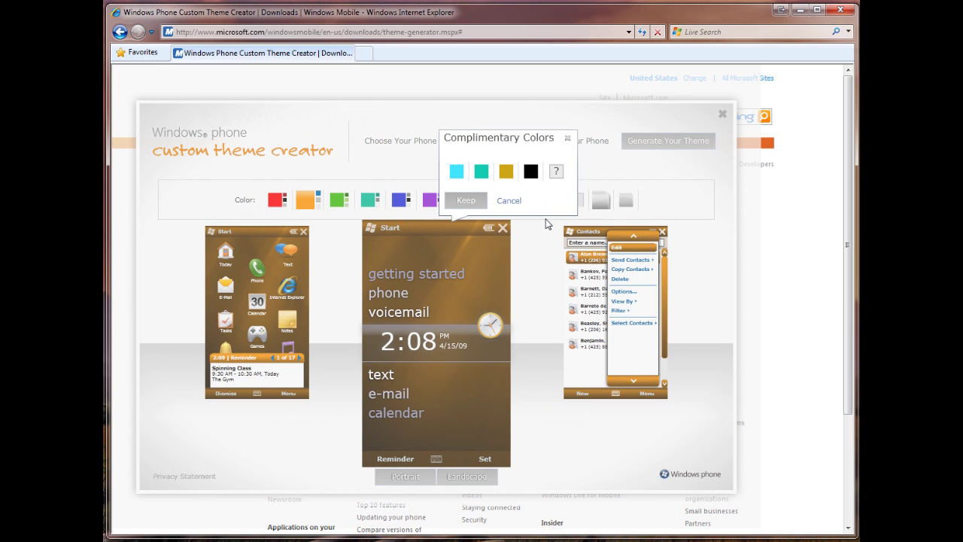
{"action": "left_click", "coordinate": [558, 173]}
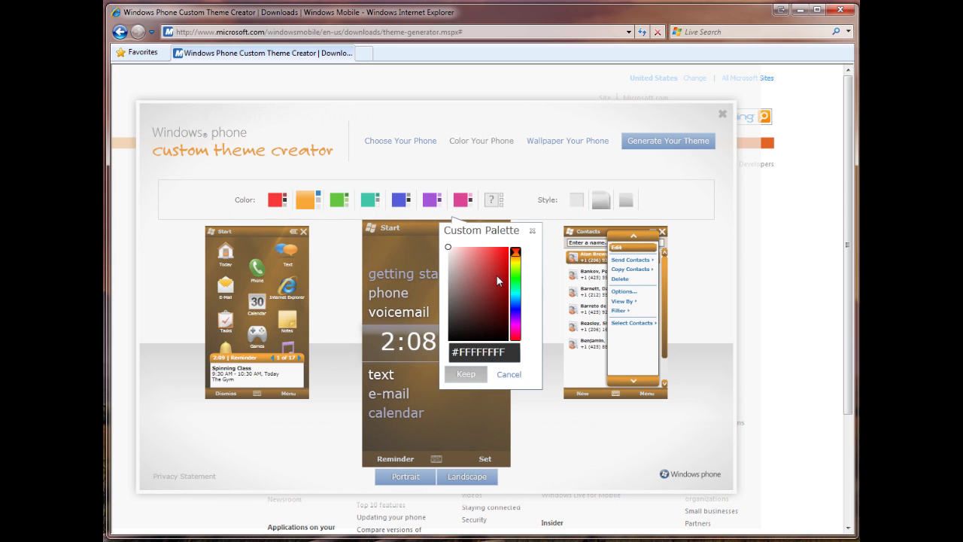
{"action": "left_click", "coordinate": [507, 251]}
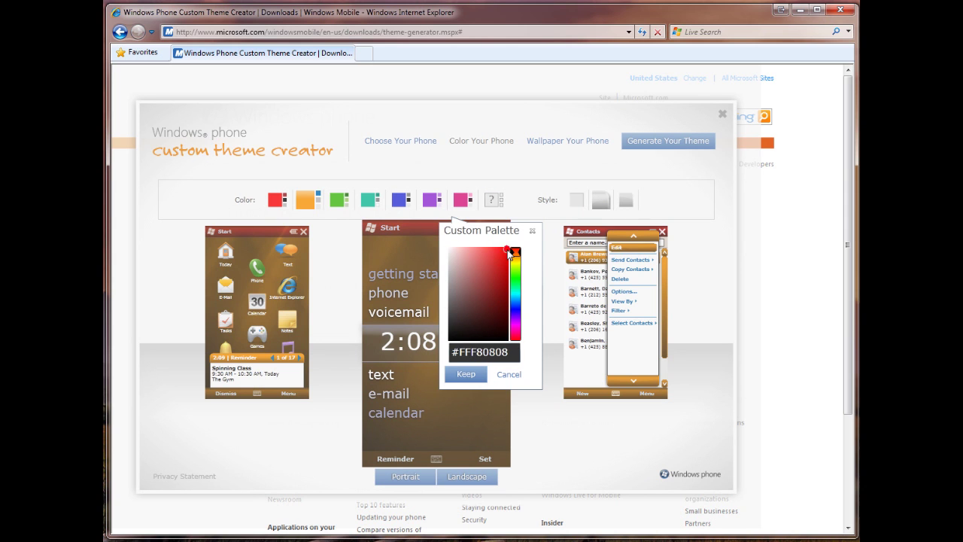
{"action": "left_click", "coordinate": [508, 250]}
{"action": "left_click", "coordinate": [462, 378]}
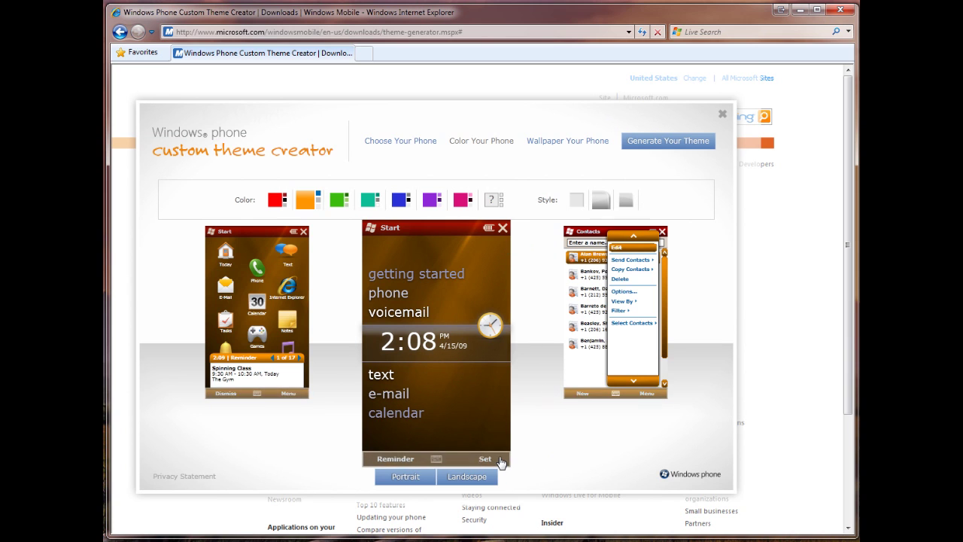
Set the Start screen's bottom softkey bar to a custom near-black colour.
{"action": "left_click", "coordinate": [485, 459]}
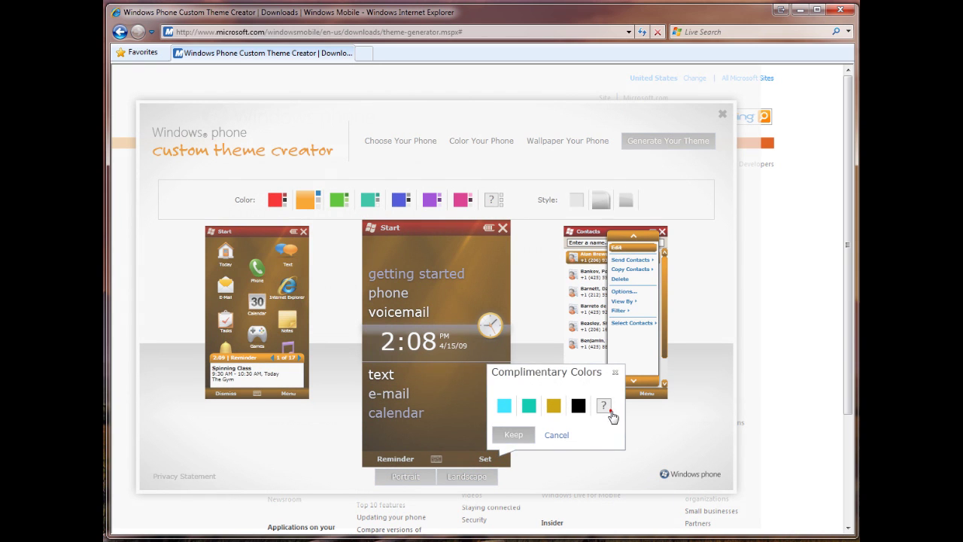
{"action": "left_click", "coordinate": [609, 411]}
{"action": "left_click", "coordinate": [496, 389]}
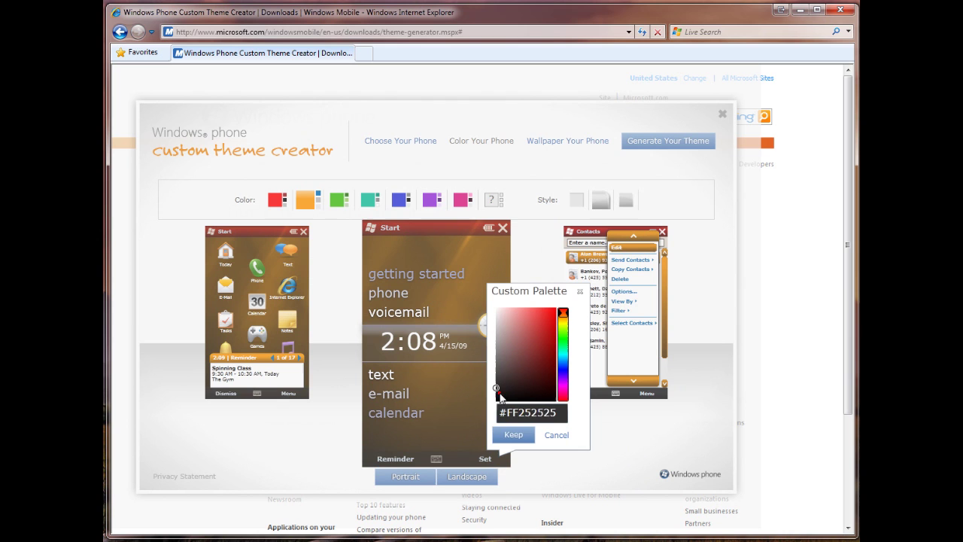
{"action": "left_click", "coordinate": [499, 399]}
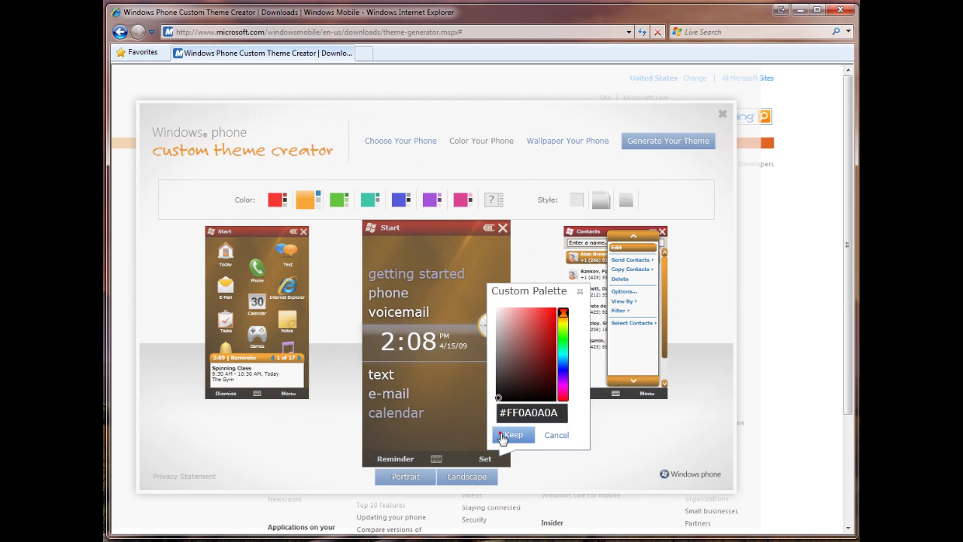
{"action": "left_click", "coordinate": [512, 434]}
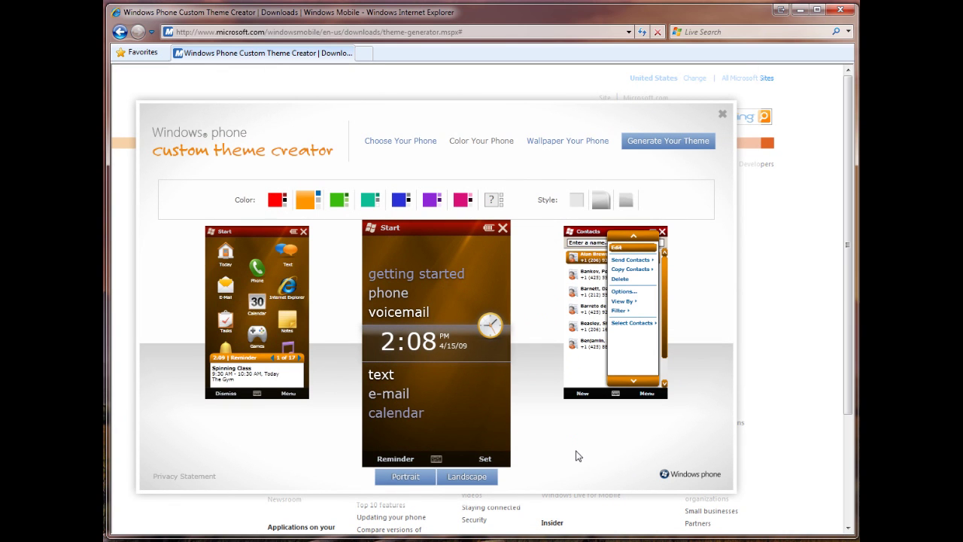
Give the app-grid Start screen's reminder bar a custom near-black colour.
{"action": "left_click", "coordinate": [280, 281]}
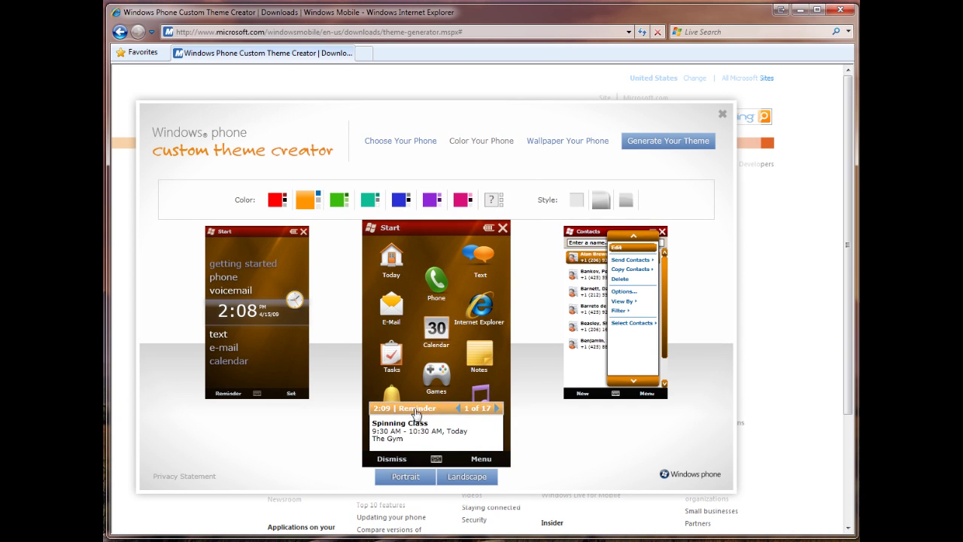
{"action": "left_click", "coordinate": [474, 416]}
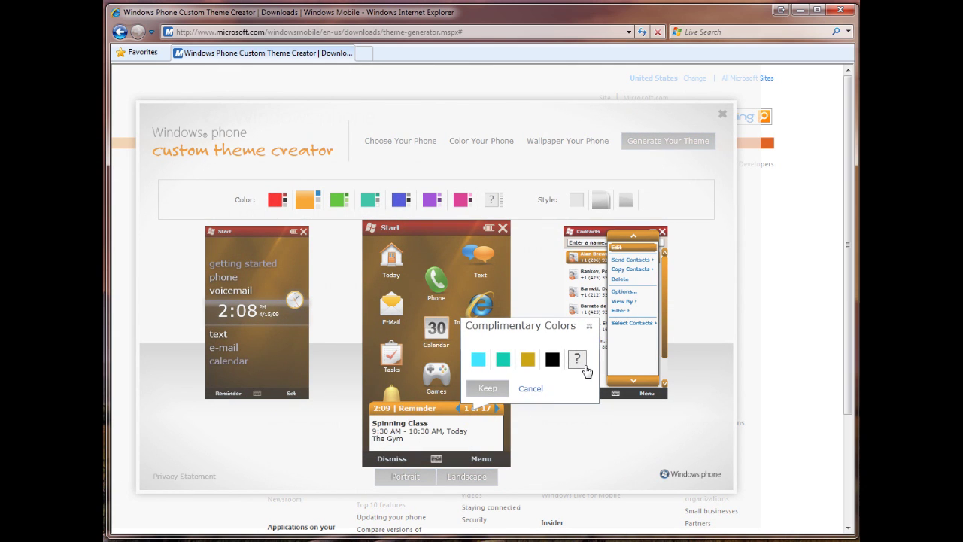
{"action": "left_click", "coordinate": [577, 359]}
{"action": "left_click", "coordinate": [472, 351]}
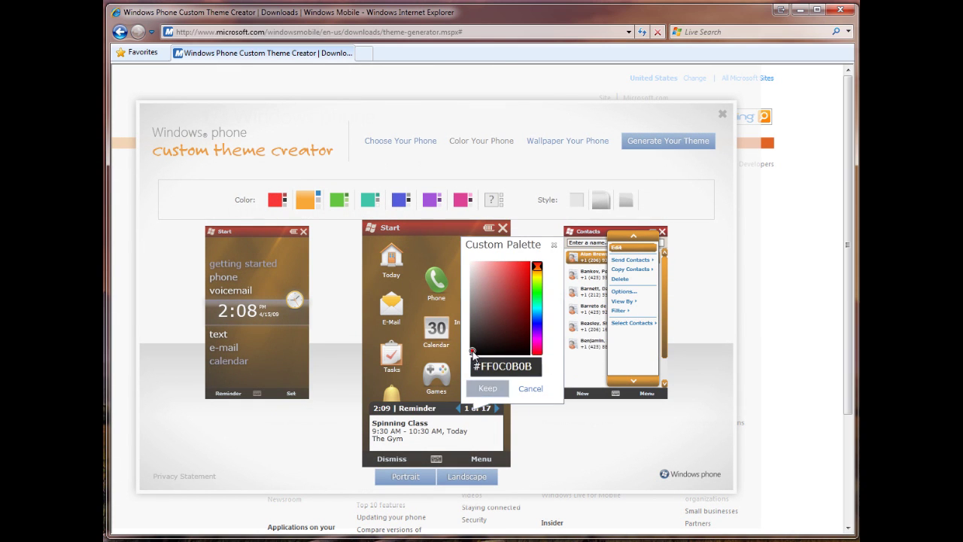
{"action": "left_click", "coordinate": [482, 389]}
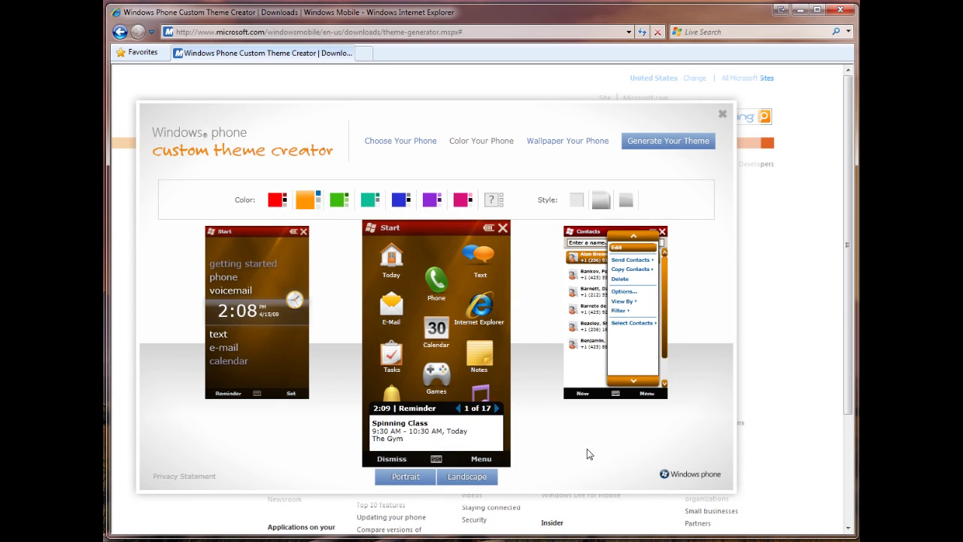
On the Contacts preview, set the theme colour to a custom orange-gold.
{"action": "left_click", "coordinate": [609, 303]}
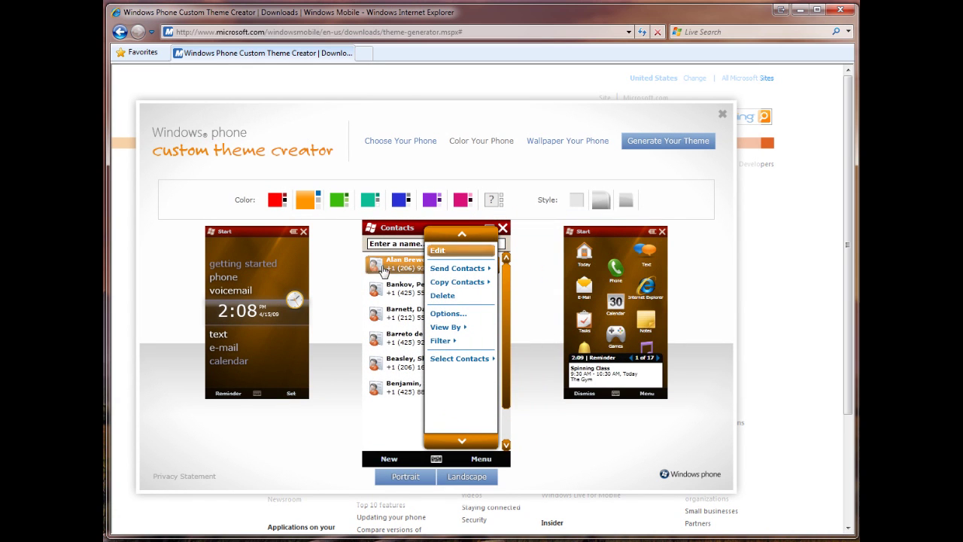
{"action": "left_click", "coordinate": [409, 263]}
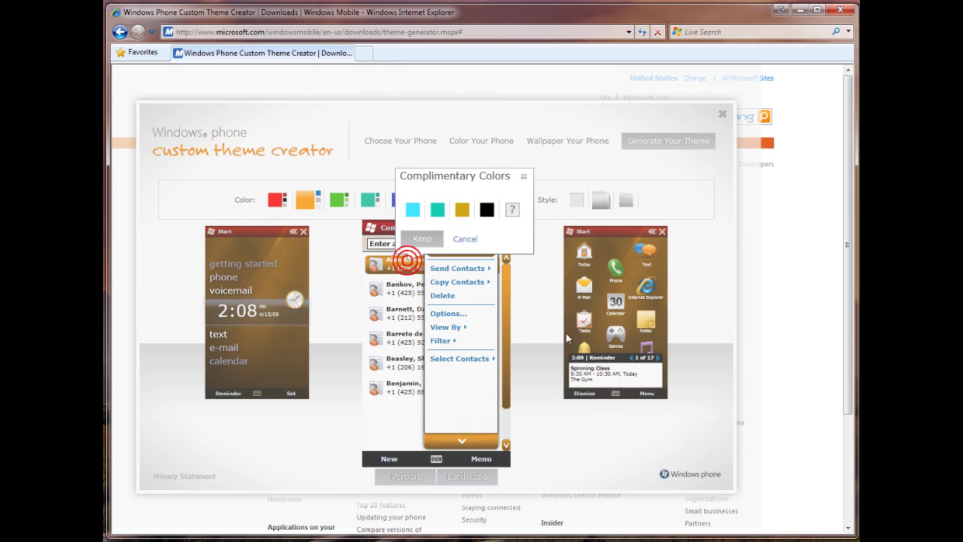
{"action": "left_click", "coordinate": [514, 211]}
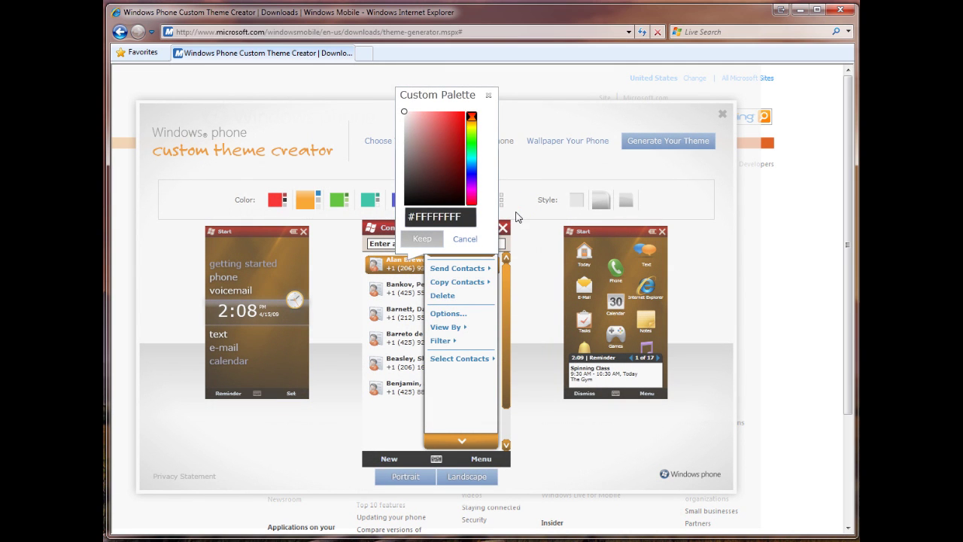
{"action": "left_click", "coordinate": [473, 121]}
{"action": "left_click_drag", "start_coordinate": [474, 123], "coordinate": [465, 111]}
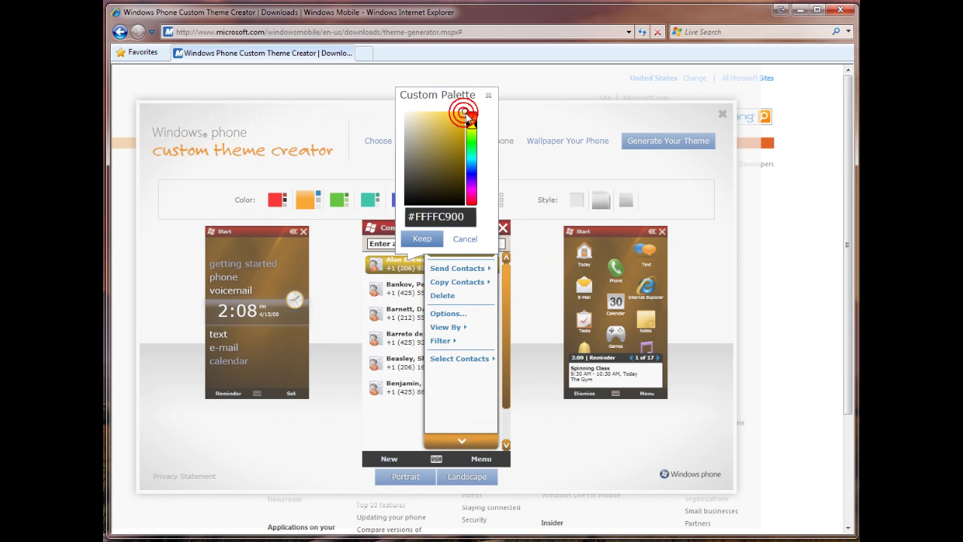
{"action": "left_click", "coordinate": [424, 238]}
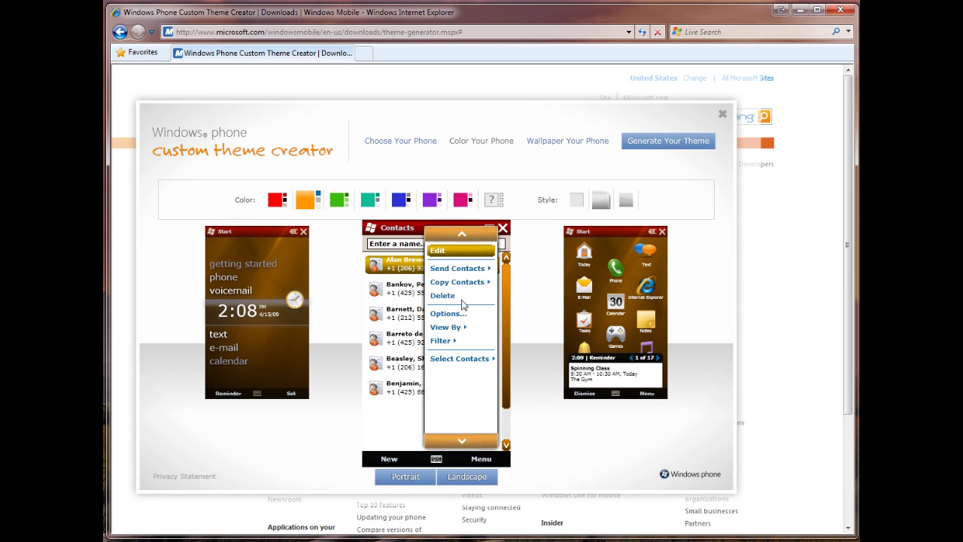
Set the complementary colour to a custom near-black, #FF0C0B0B.
{"action": "left_click", "coordinate": [465, 239]}
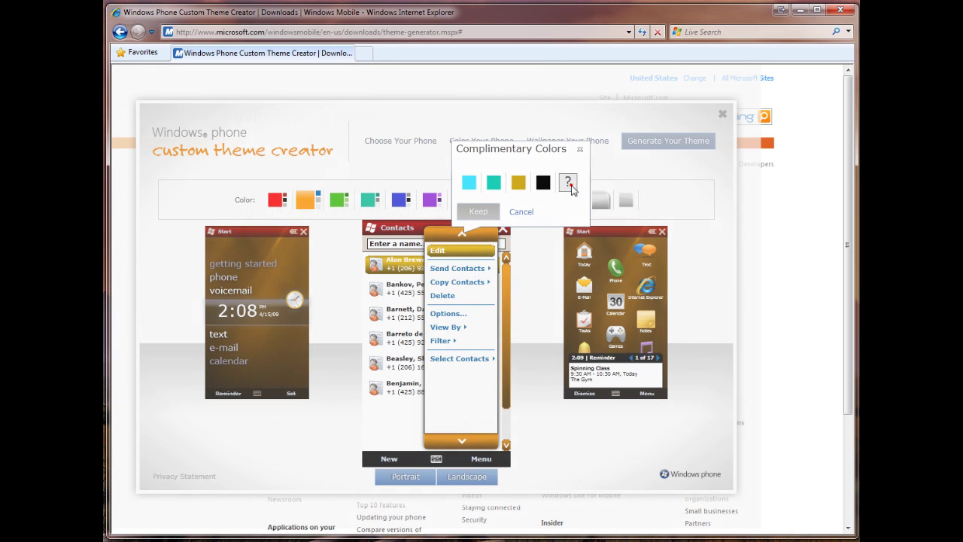
{"action": "left_click", "coordinate": [568, 183]}
{"action": "left_click", "coordinate": [462, 348]}
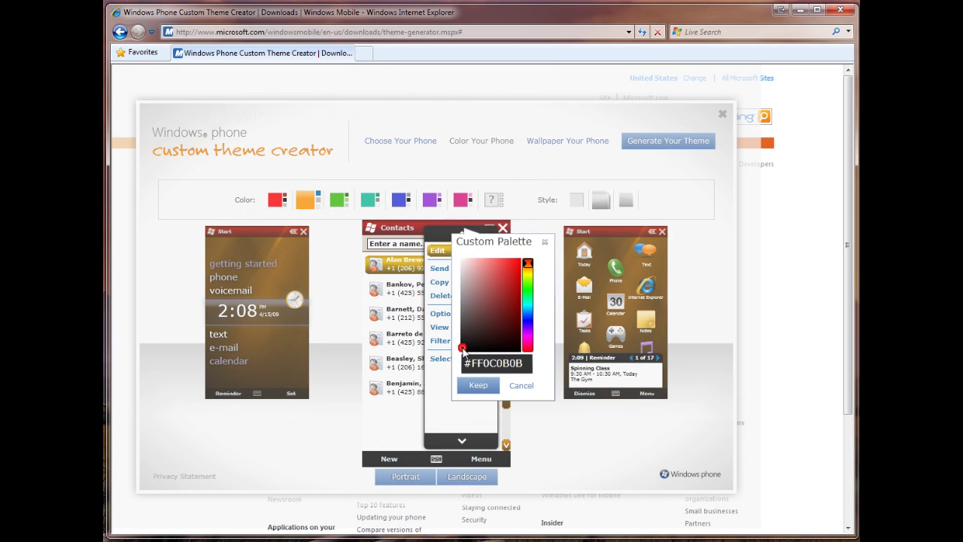
{"action": "left_click", "coordinate": [477, 386]}
{"action": "left_click", "coordinate": [627, 363]}
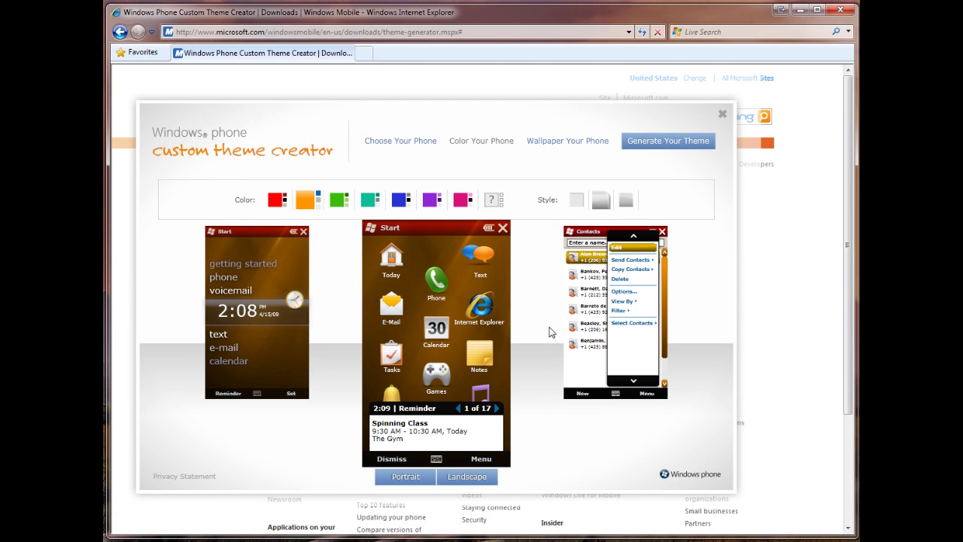
Go to the wallpaper step and browse for an image in the Sample Pictures folder.
{"action": "left_click", "coordinate": [550, 147]}
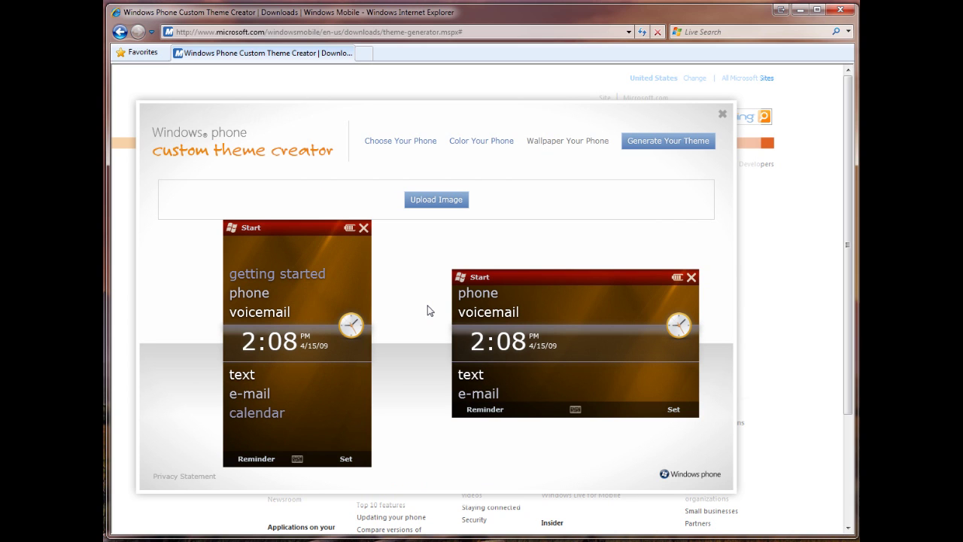
{"action": "left_click", "coordinate": [455, 199]}
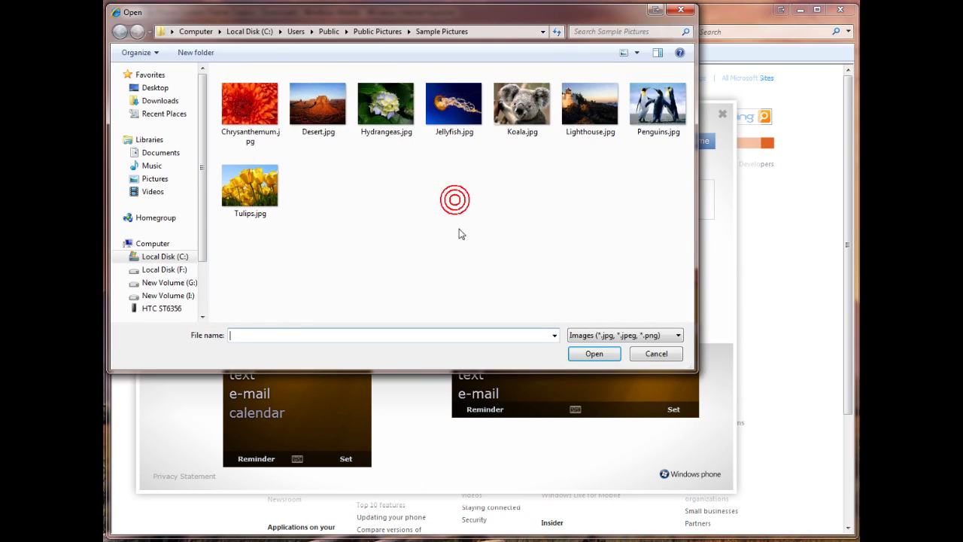
{"action": "left_click", "coordinate": [564, 209]}
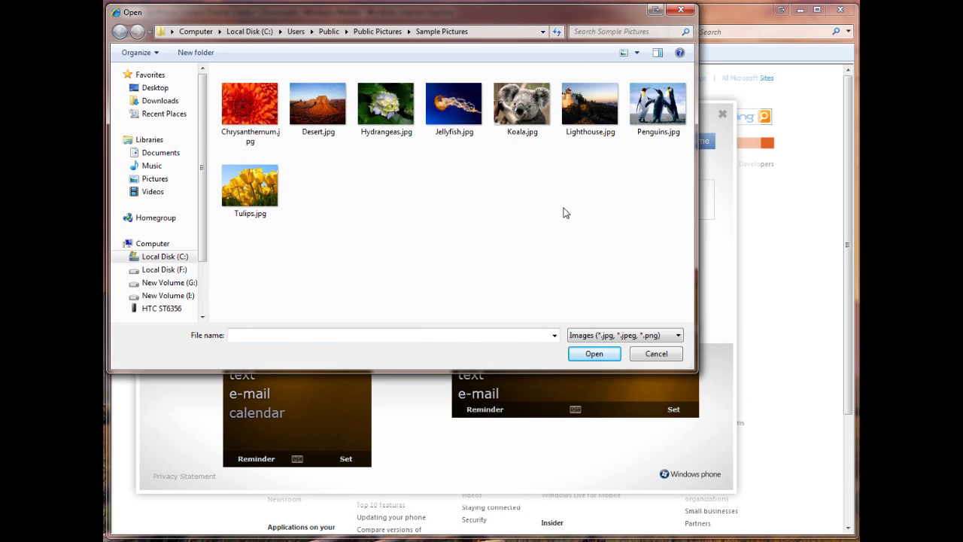
{"action": "left_click", "coordinate": [468, 249]}
Open Desert.jpg as the wallpaper and shift it in the portrait preview.
{"action": "double_click", "coordinate": [318, 105]}
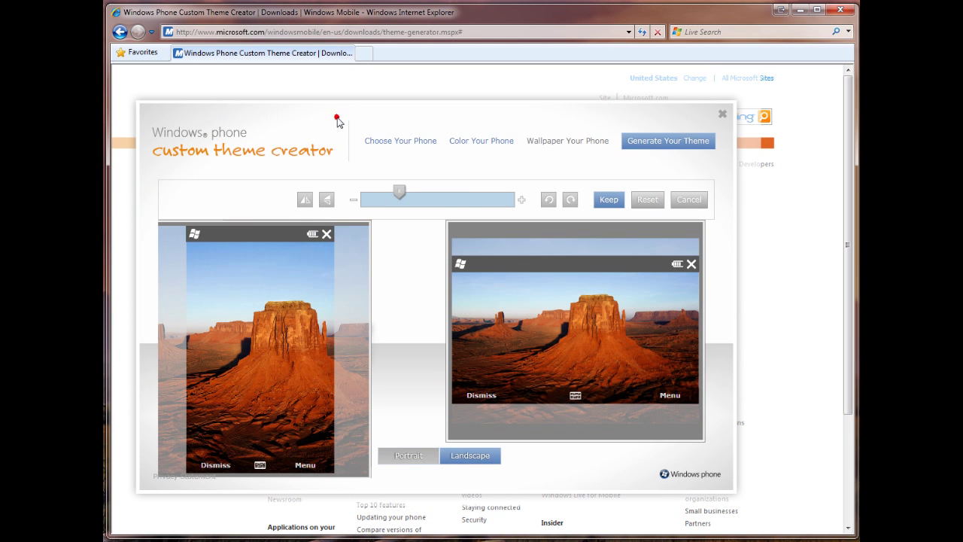
{"action": "mouse_move", "coordinate": [275, 320]}
{"action": "left_mouse_down"}
{"action": "mouse_move", "coordinate": [326, 335]}
{"action": "mouse_move", "coordinate": [266, 323]}
{"action": "left_mouse_up"}
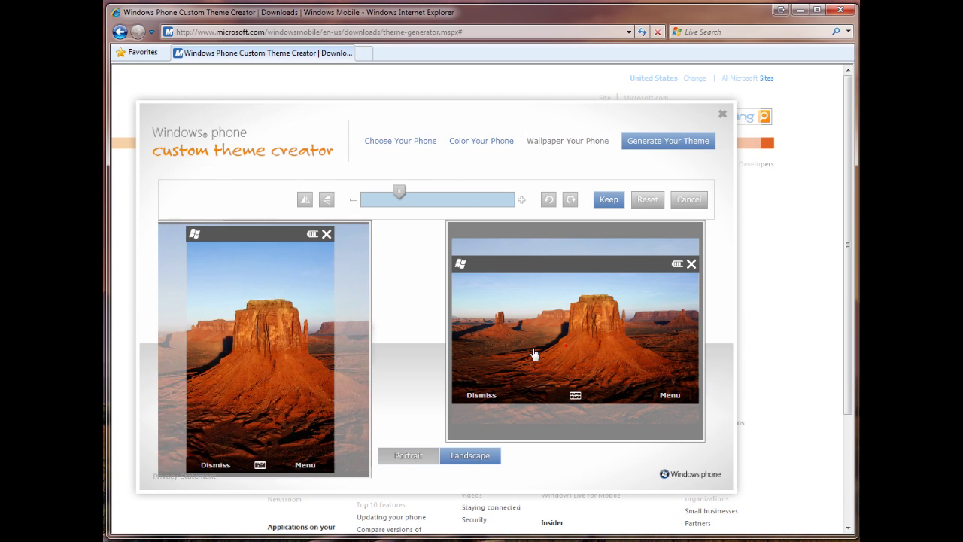
{"action": "left_click_drag", "start_coordinate": [564, 345], "coordinate": [569, 348]}
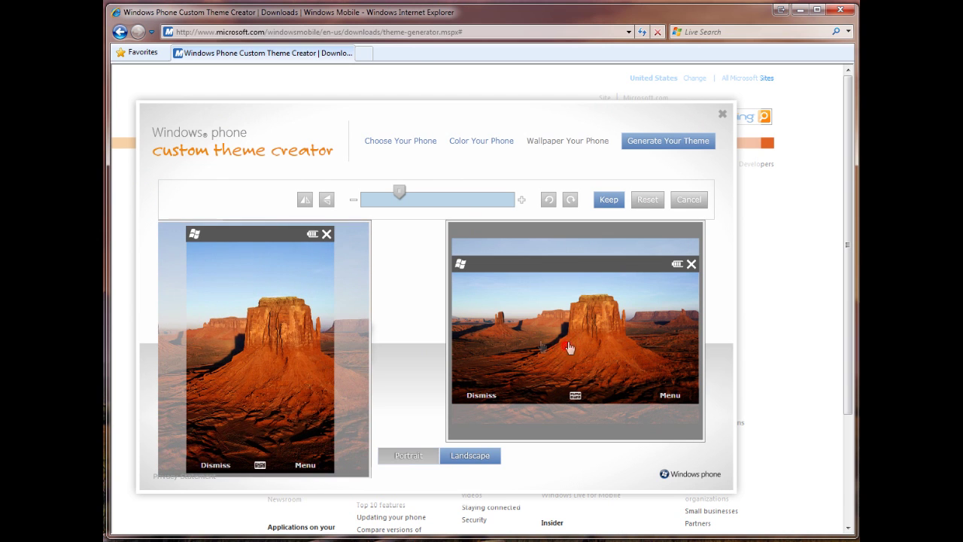
Zoom and pan the desert wallpaper in landscape and portrait to centre the rock, then keep it.
{"action": "left_click", "coordinate": [490, 464]}
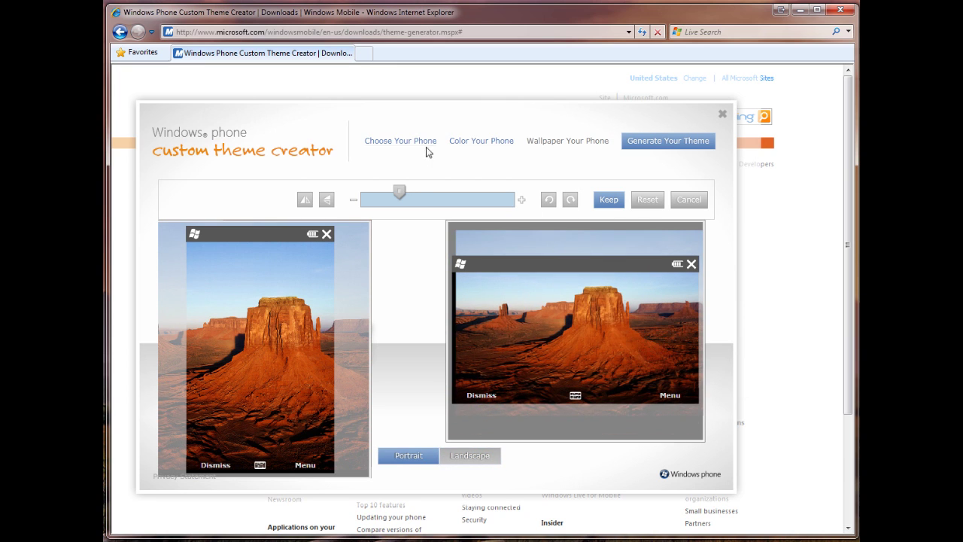
{"action": "left_click_drag", "start_coordinate": [399, 193], "coordinate": [419, 193]}
{"action": "left_click_drag", "start_coordinate": [662, 351], "coordinate": [597, 359]}
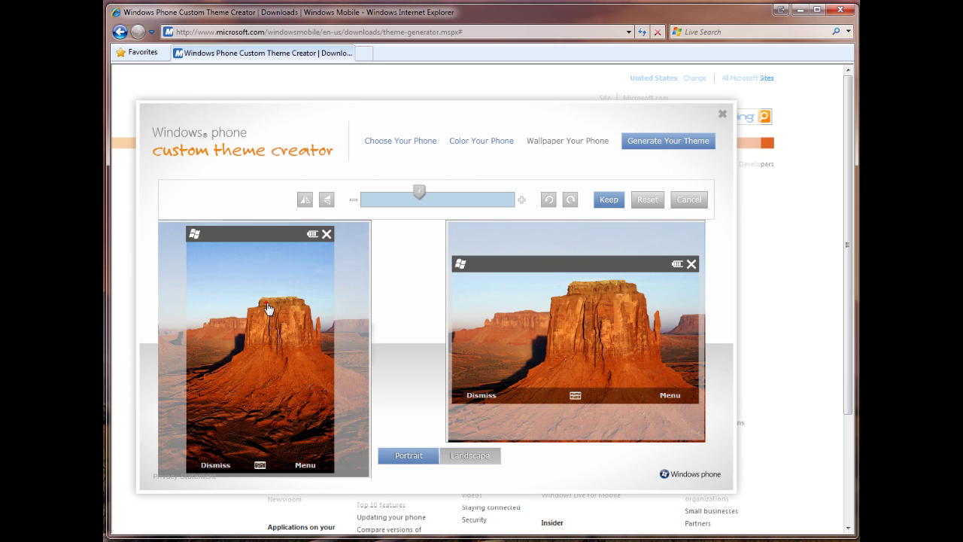
{"action": "left_click", "coordinate": [387, 454]}
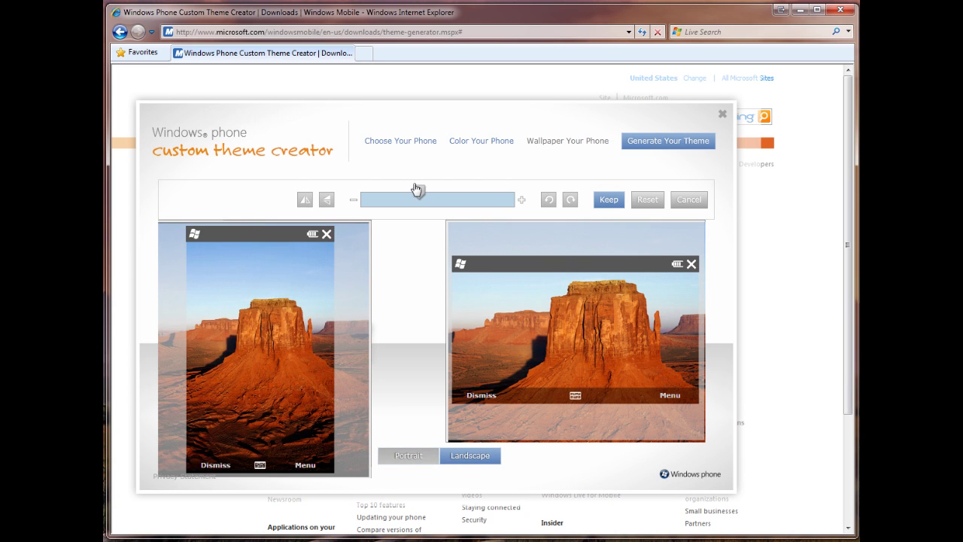
{"action": "mouse_move", "coordinate": [416, 188]}
{"action": "left_mouse_down"}
{"action": "mouse_move", "coordinate": [434, 193]}
{"action": "mouse_move", "coordinate": [422, 192]}
{"action": "left_mouse_up"}
{"action": "left_click_drag", "start_coordinate": [278, 311], "coordinate": [241, 322]}
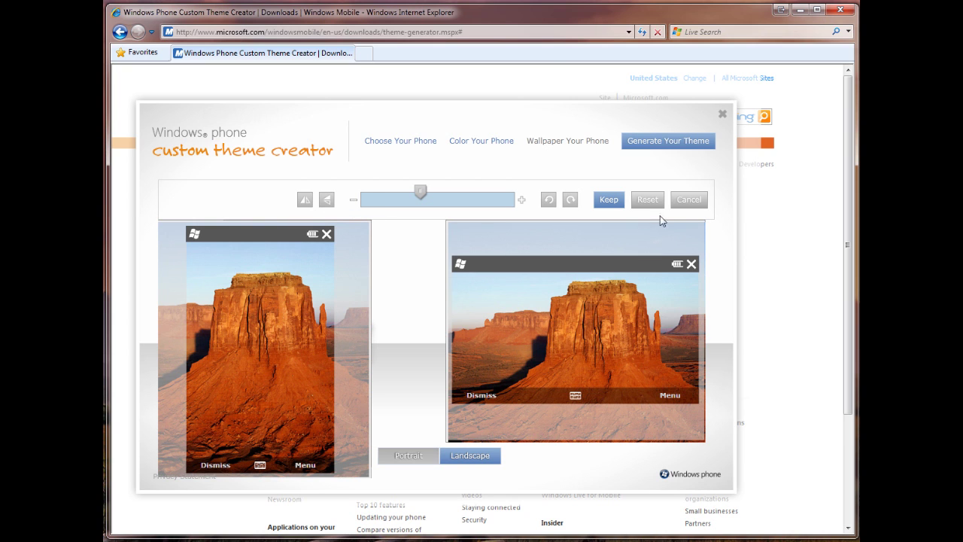
{"action": "left_click", "coordinate": [609, 200]}
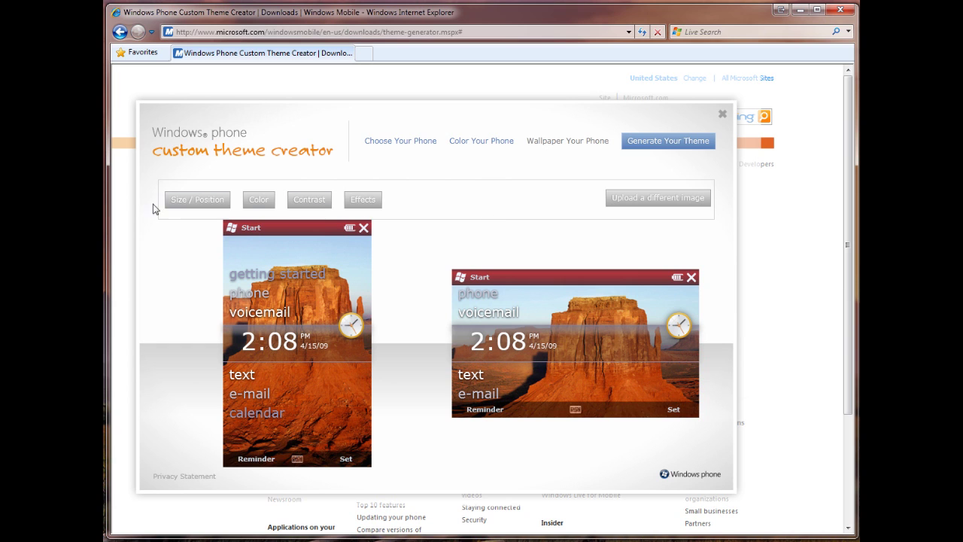
{"action": "left_click", "coordinate": [268, 204]}
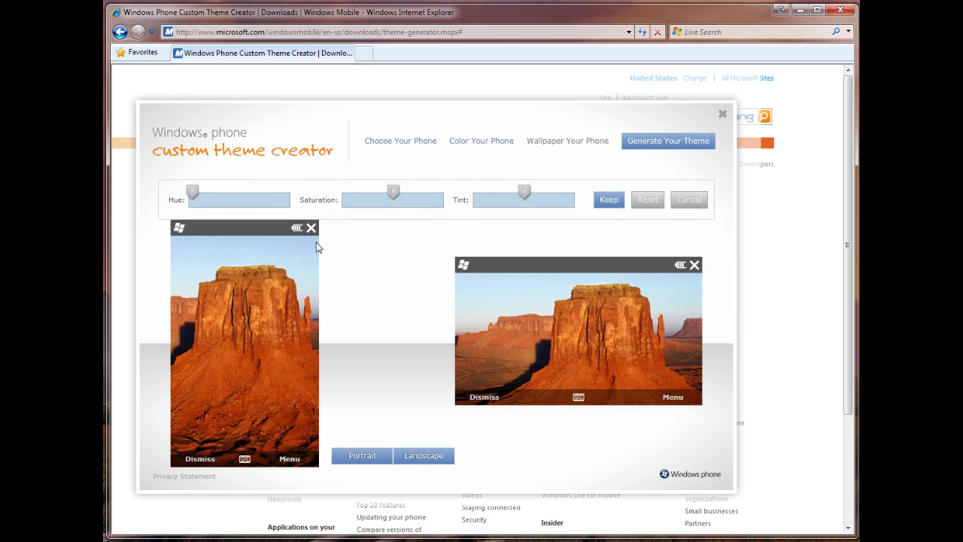
{"action": "left_click", "coordinate": [212, 200]}
{"action": "left_click_drag", "start_coordinate": [211, 199], "coordinate": [189, 202]}
{"action": "mouse_move", "coordinate": [390, 193]}
{"action": "left_mouse_down"}
{"action": "mouse_move", "coordinate": [331, 192]}
{"action": "mouse_move", "coordinate": [393, 191]}
{"action": "left_mouse_up"}
{"action": "left_click", "coordinate": [686, 201]}
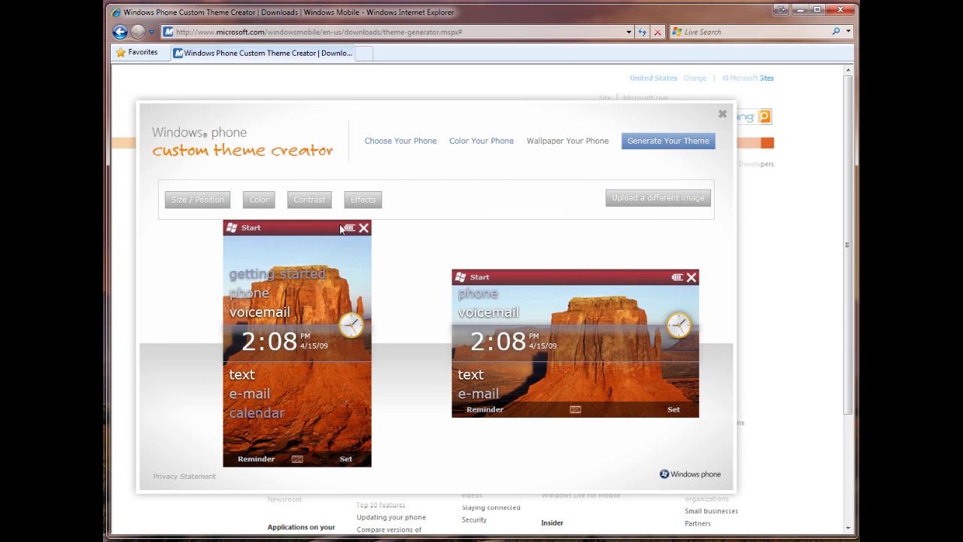
{"action": "left_click", "coordinate": [313, 204]}
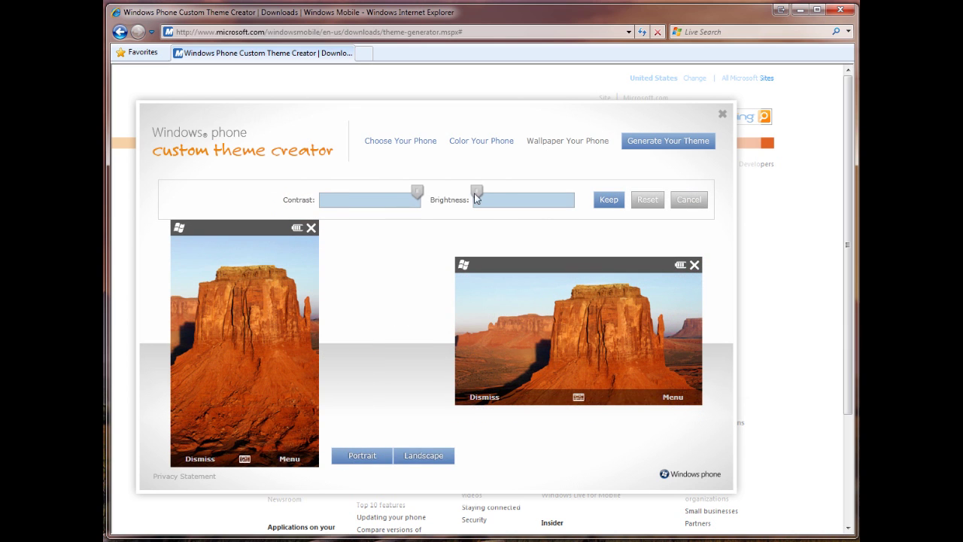
{"action": "left_click", "coordinate": [686, 199]}
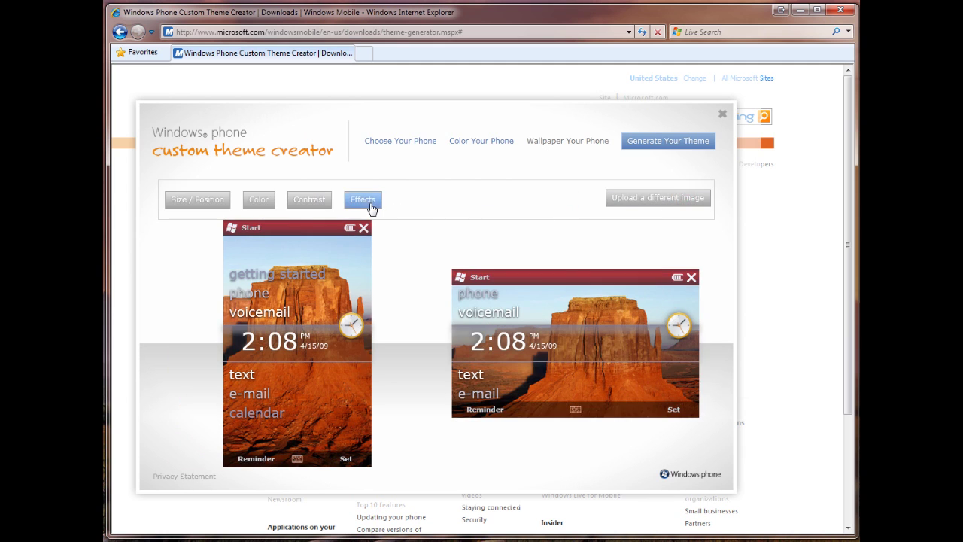
{"action": "left_click", "coordinate": [367, 203]}
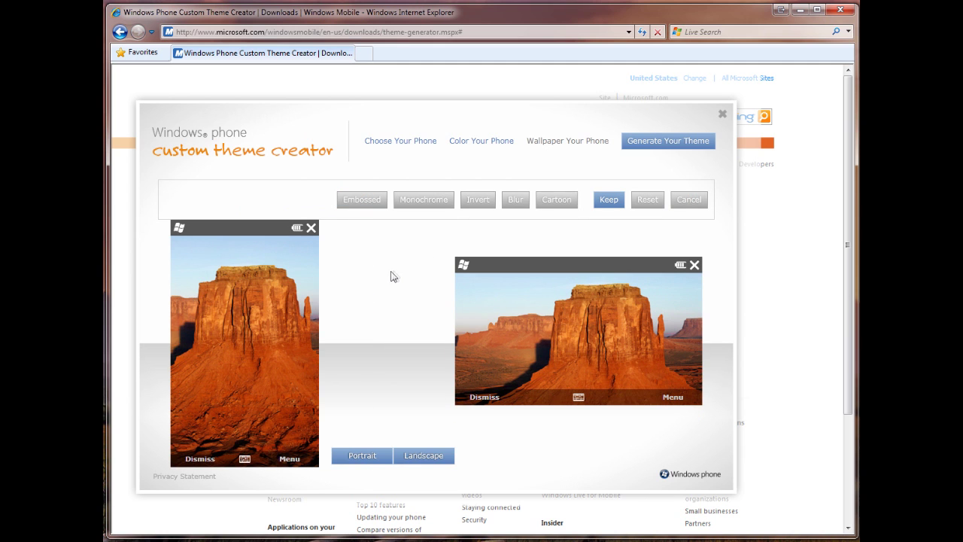
{"action": "left_click", "coordinate": [423, 202]}
{"action": "left_click", "coordinate": [648, 204]}
{"action": "left_click", "coordinate": [521, 205]}
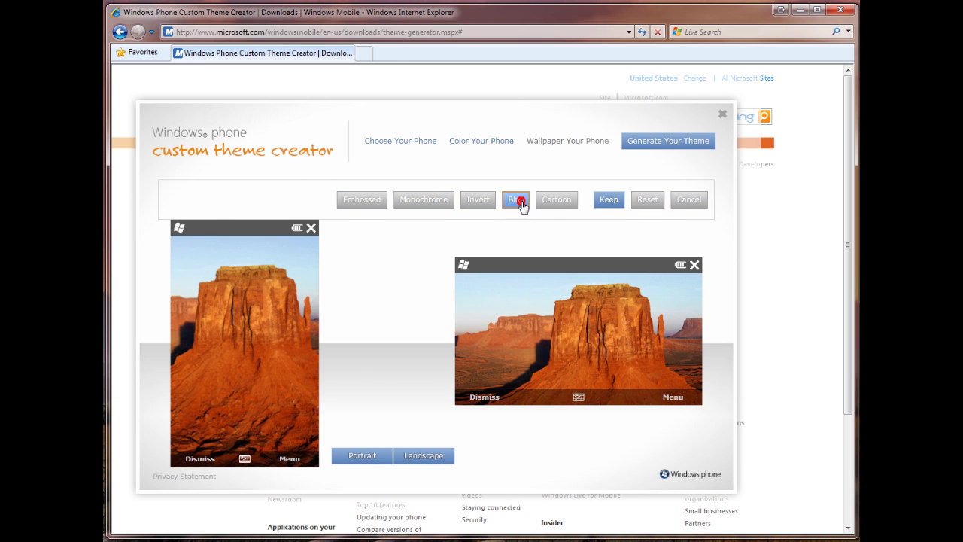
{"action": "left_click", "coordinate": [641, 201]}
{"action": "left_click", "coordinate": [377, 201]}
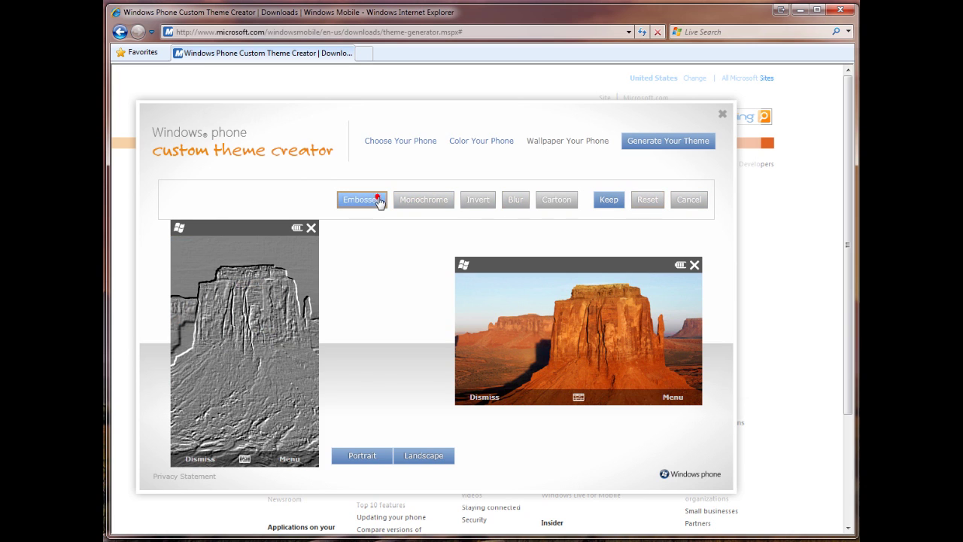
{"action": "left_click", "coordinate": [650, 210]}
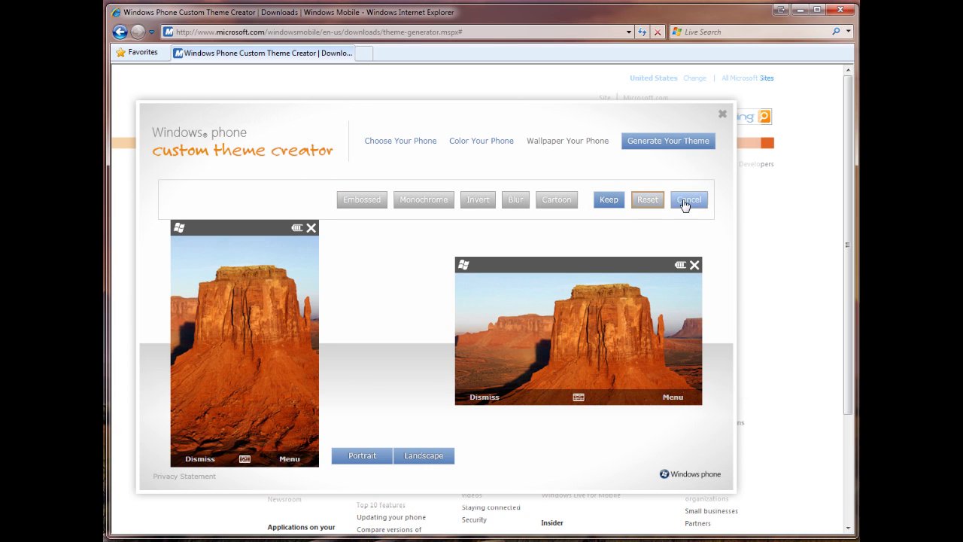
{"action": "left_click", "coordinate": [685, 204]}
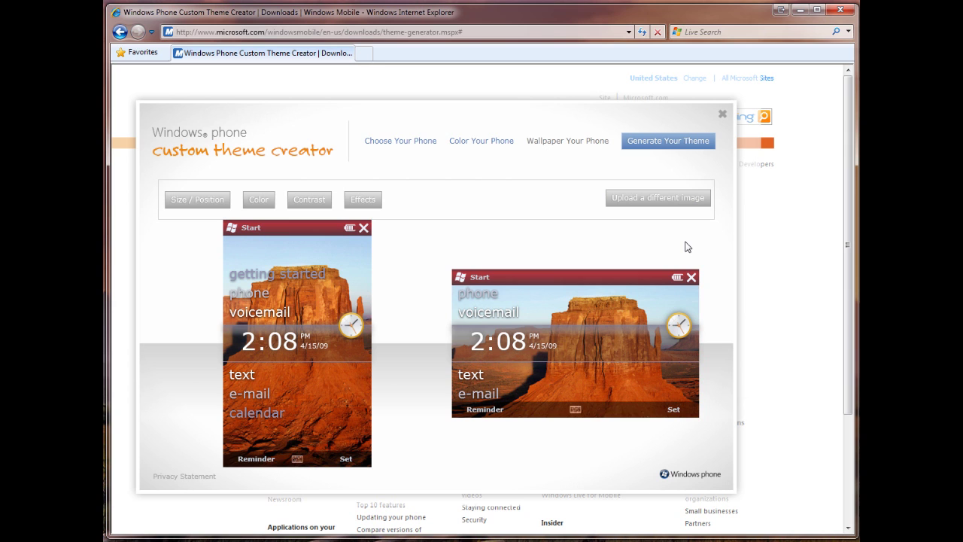
Generate the theme, name it 'October', and begin entering the SMS mobile number.
{"action": "left_click", "coordinate": [678, 147]}
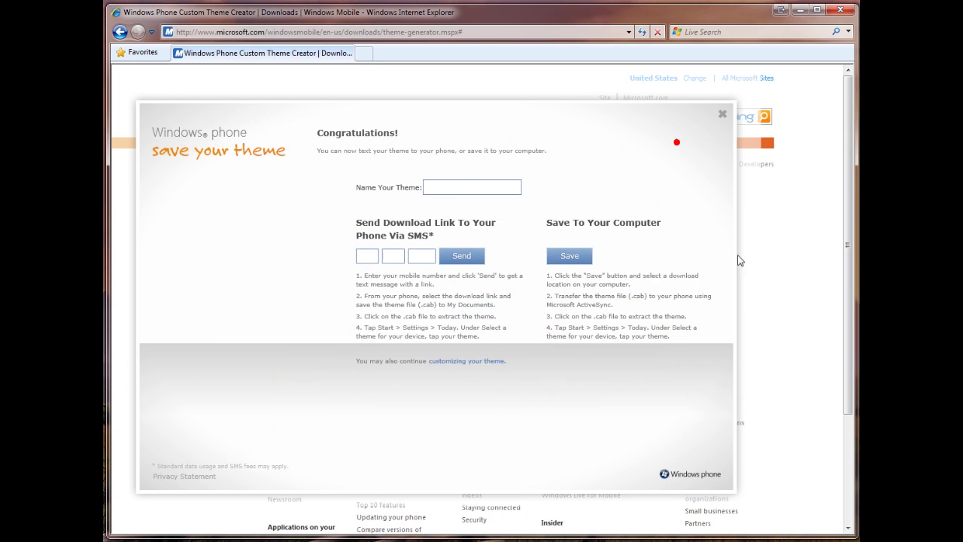
{"action": "left_click", "coordinate": [472, 188]}
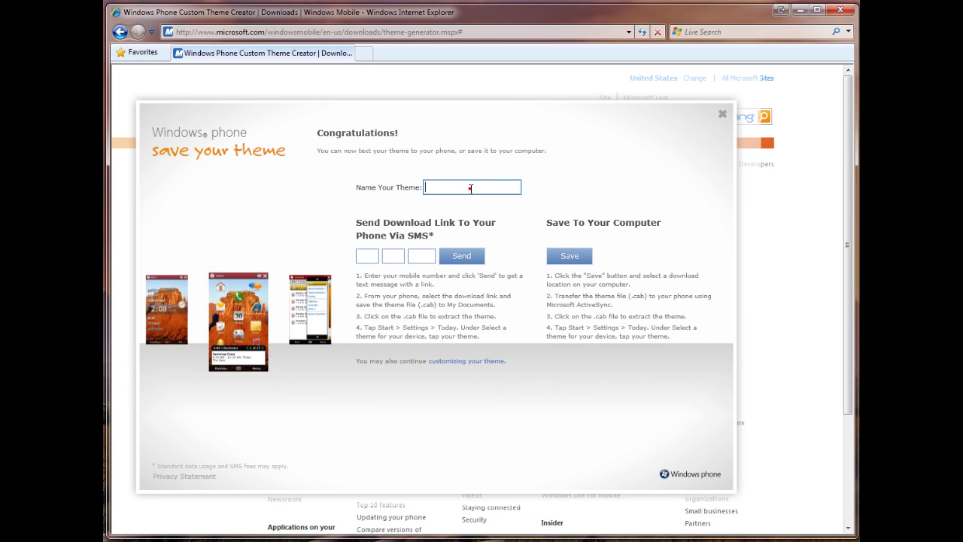
{"action": "type", "text": "October"}
{"action": "left_click", "coordinate": [370, 255]}
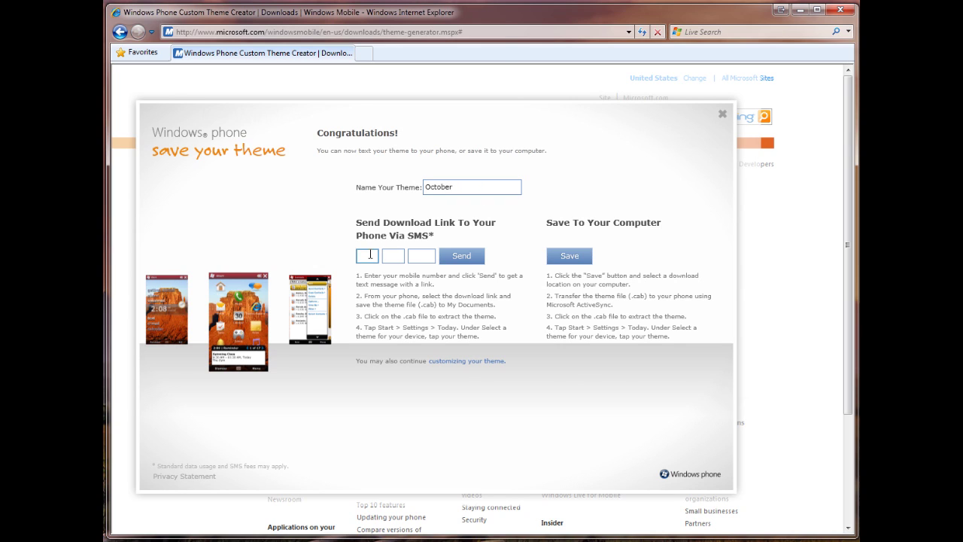